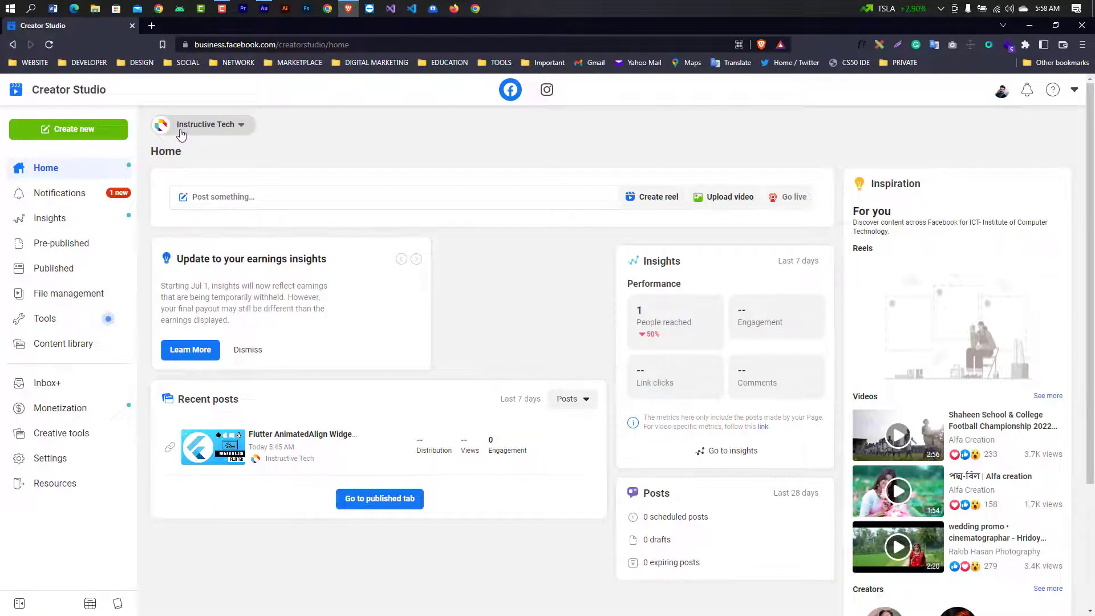
- Paste the Flutter cross-platform paragraph into a new Page post, then start a new line
left_click(273, 202)
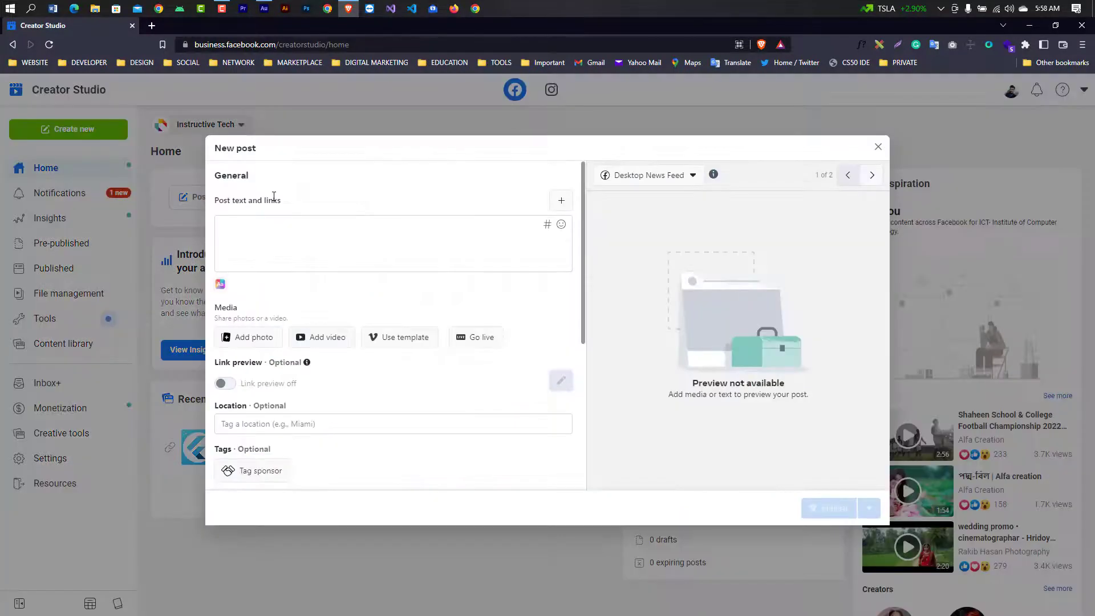
left_click(261, 223)
right_click(259, 220)
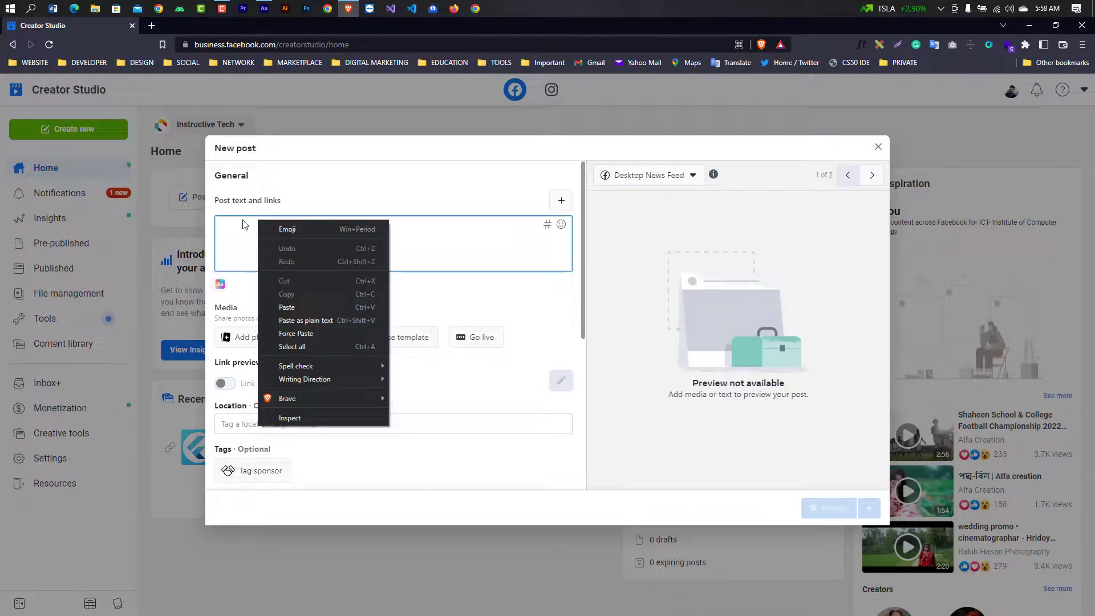
left_click(292, 307)
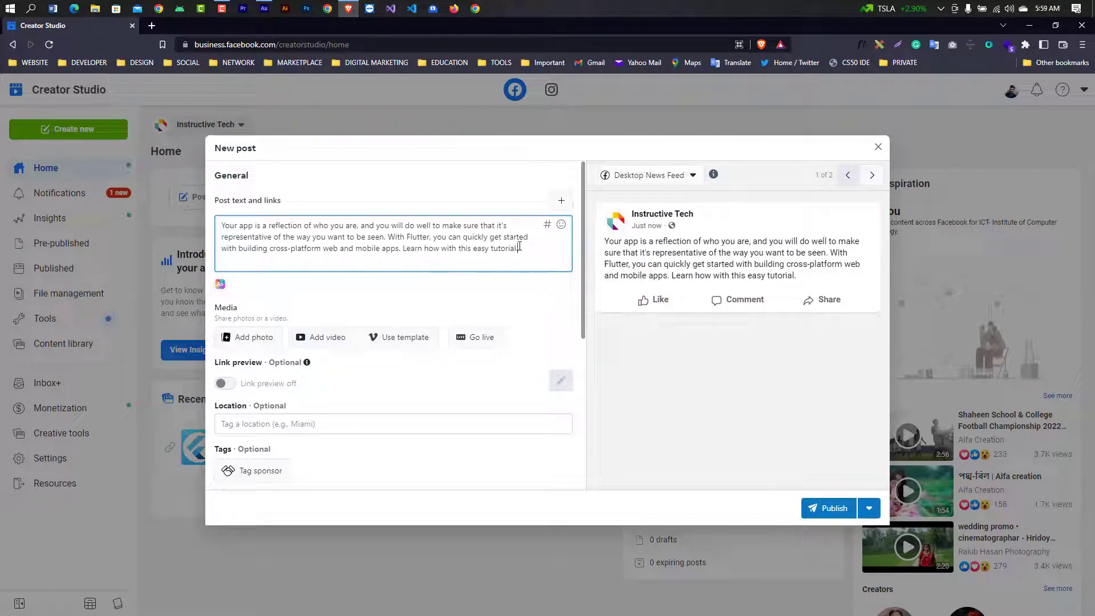
left_click_drag(520, 251, 221, 224)
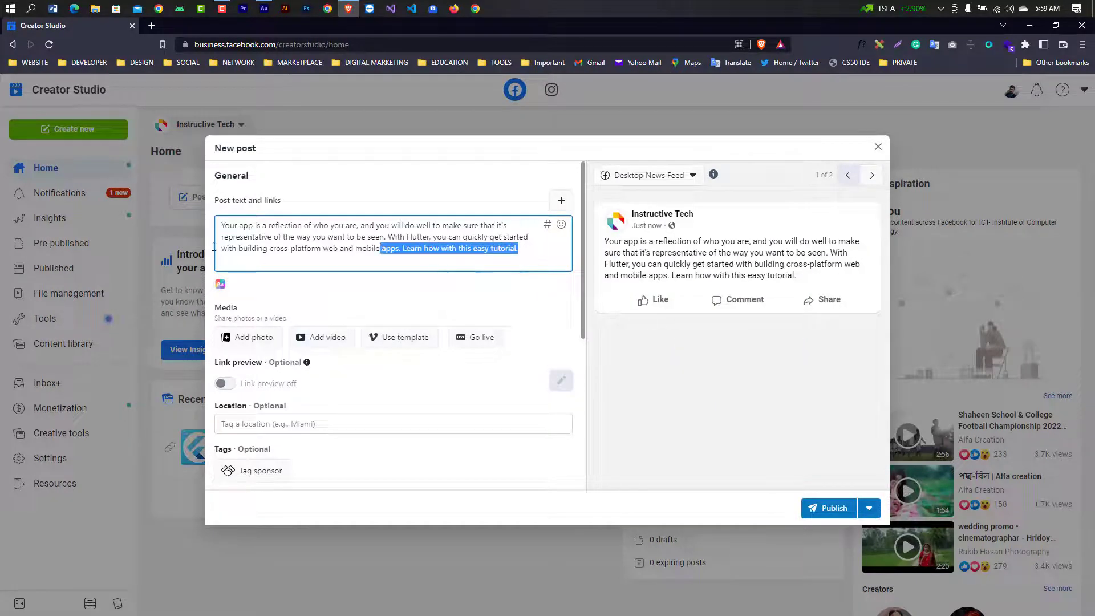
left_click(542, 261)
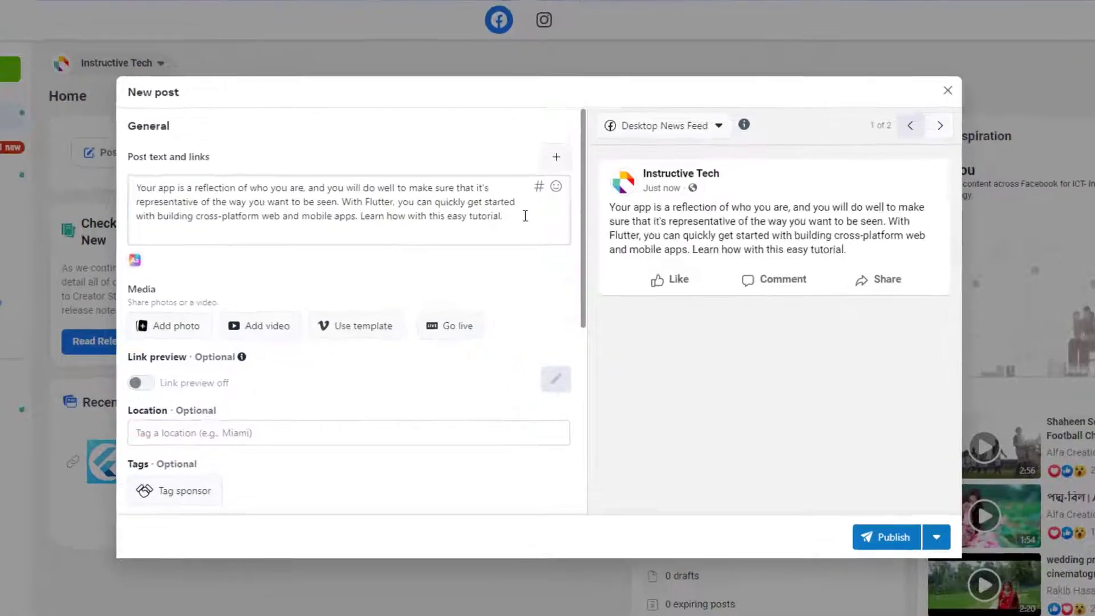
left_click(536, 248)
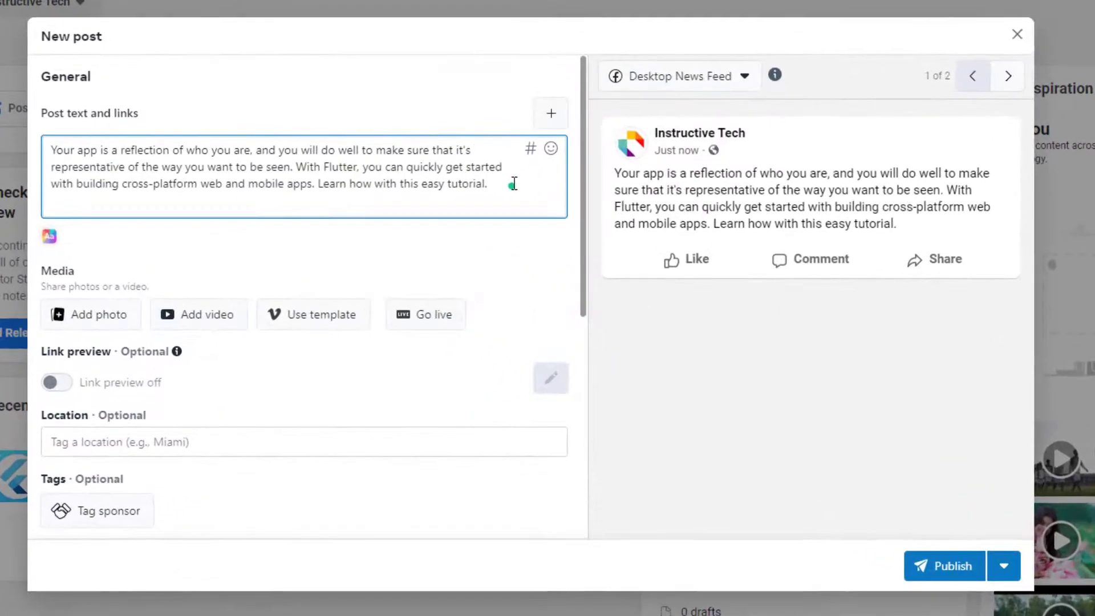
key("Return")
- Search hashtags for 'flutter' and add #flutter, #flutterapp, #flutterdev and #flutterdeveloper
left_click(531, 151)
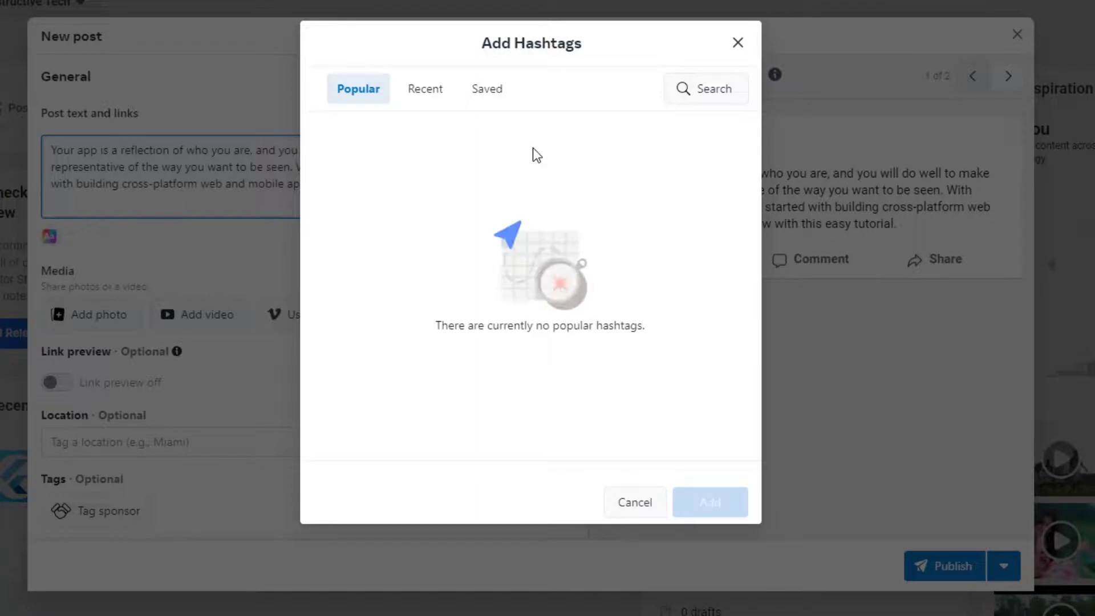
left_click(714, 89)
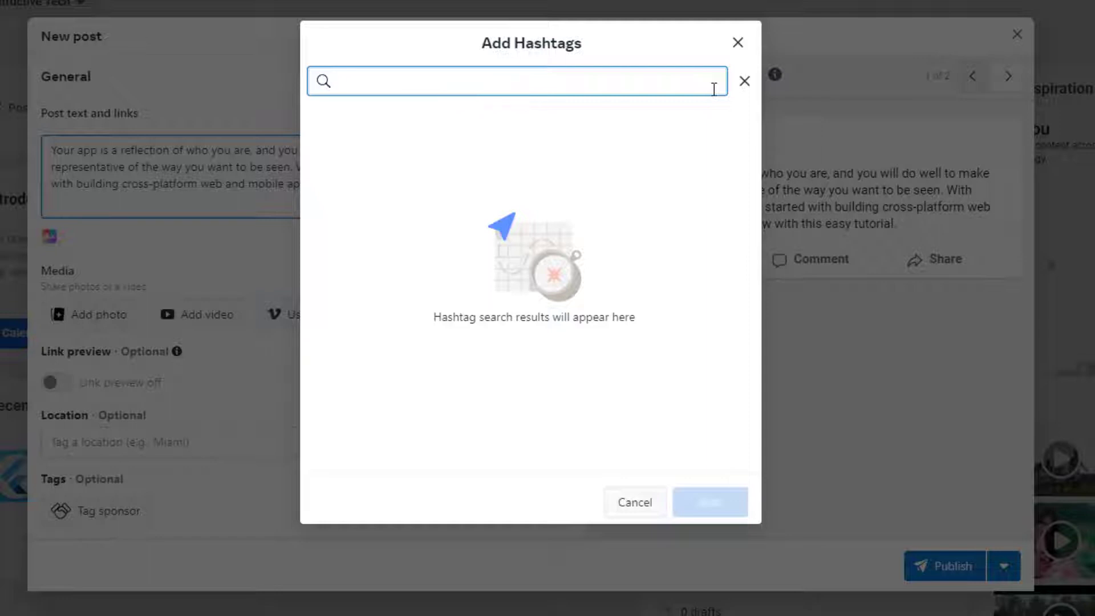
type("f")
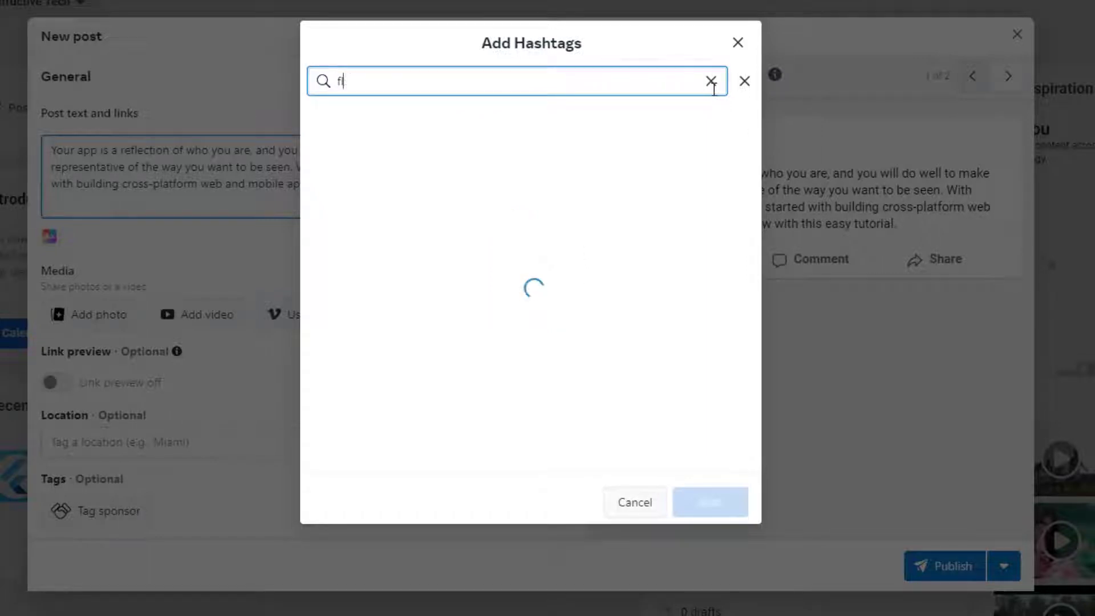
type("lutter")
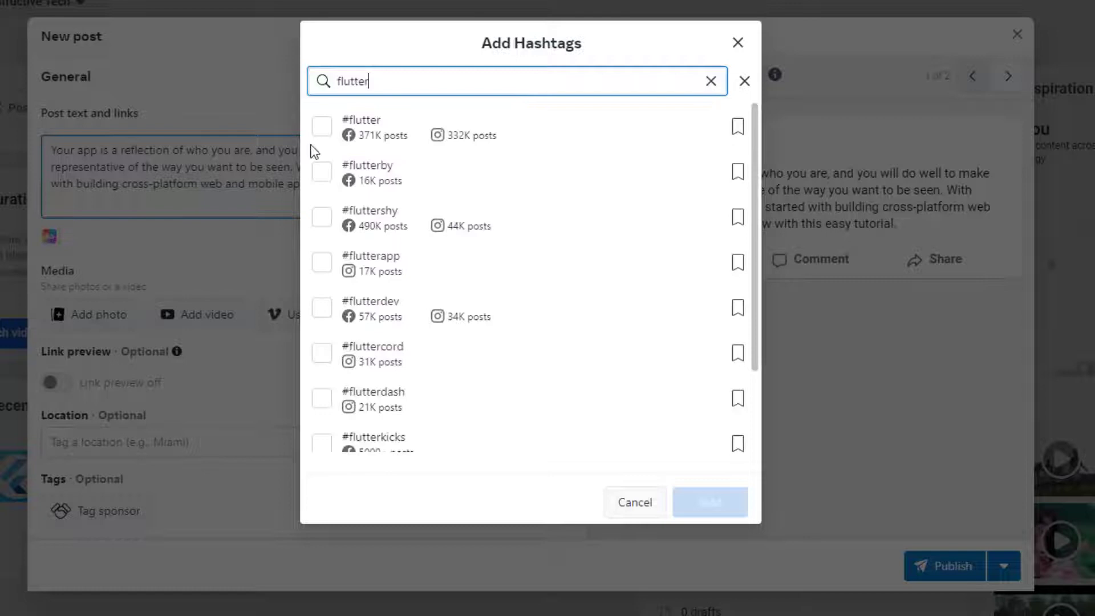
left_click(322, 125)
left_click(321, 261)
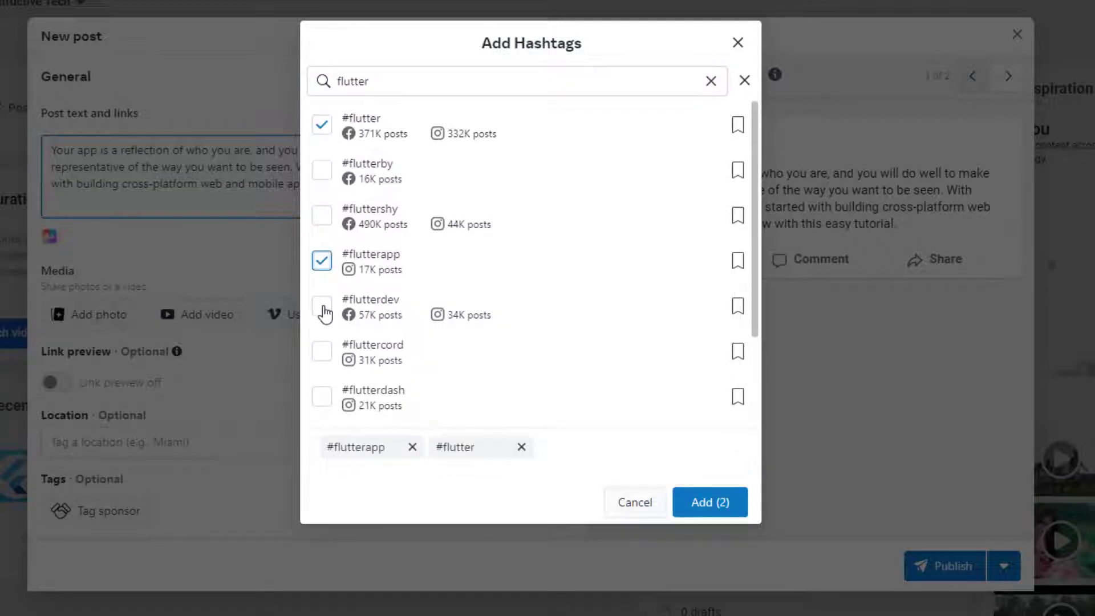
left_click(322, 305)
scroll(385, 351, "down", 2)
scroll(408, 374, "down", 1)
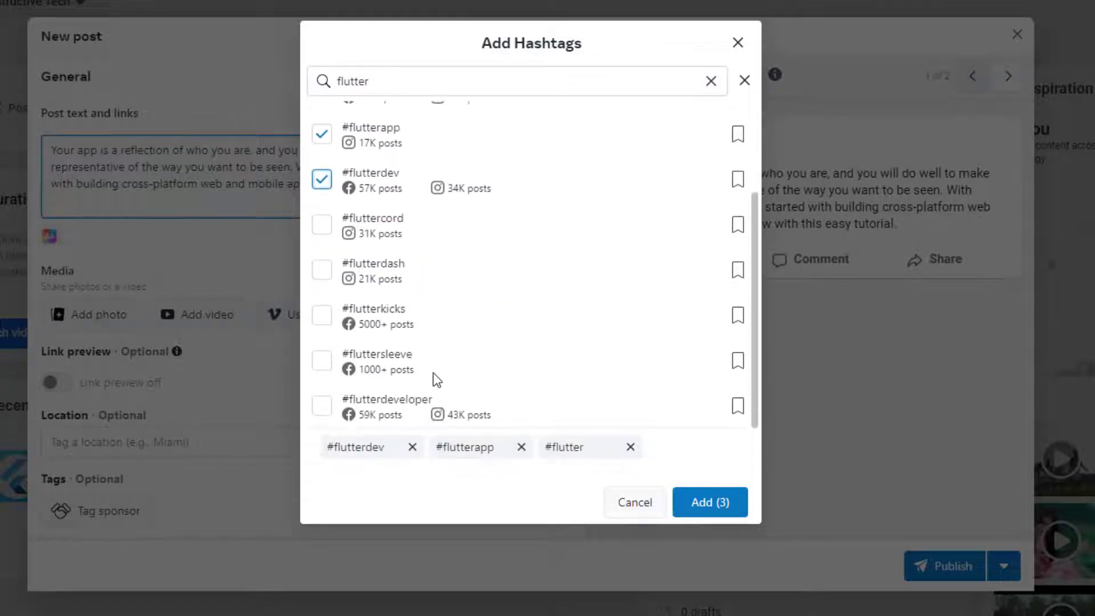
left_click(322, 406)
scroll(542, 329, "up", 1)
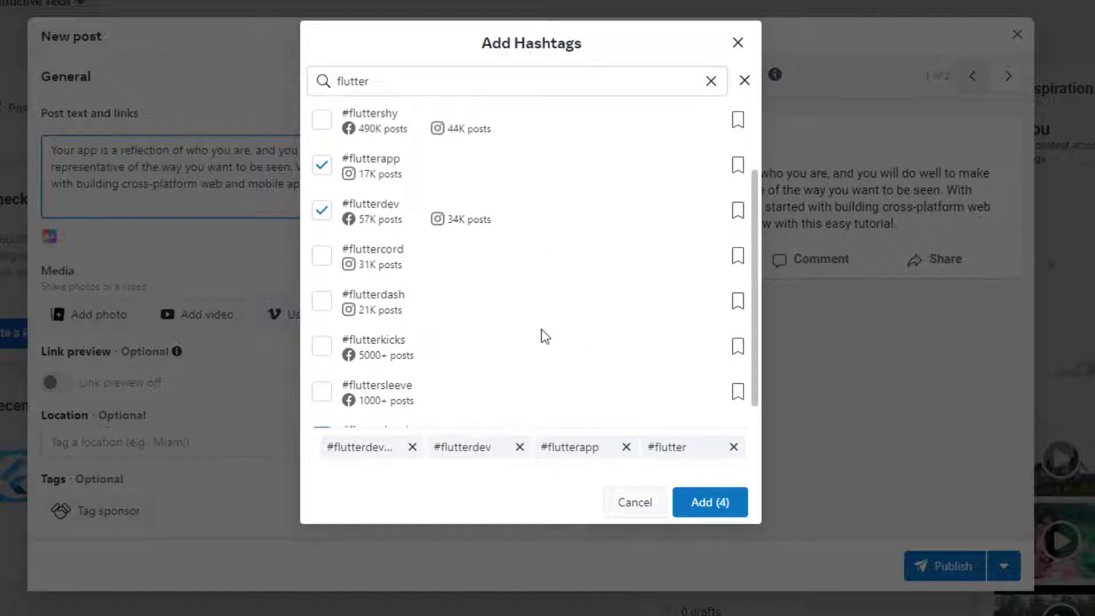
scroll(579, 258, "up", 2)
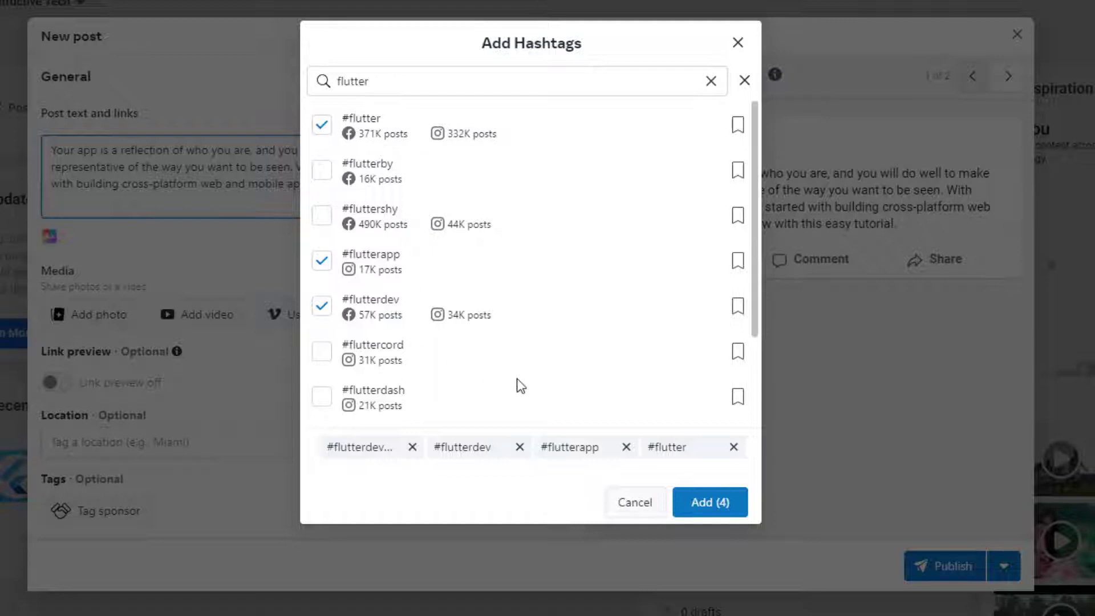
scroll(518, 380, "down", 3)
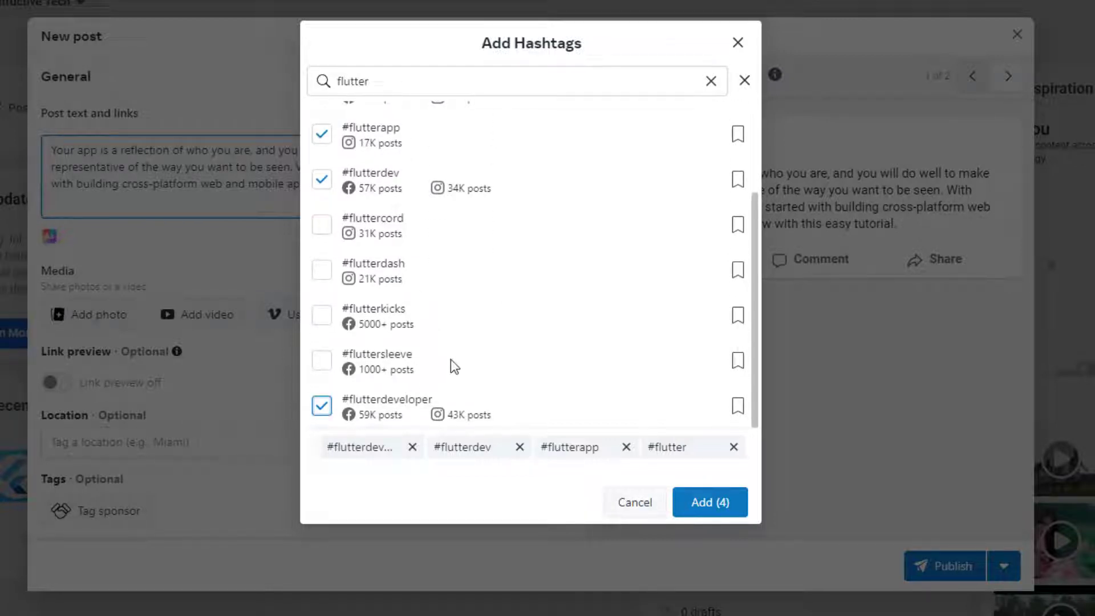
scroll(471, 383, "up", 3)
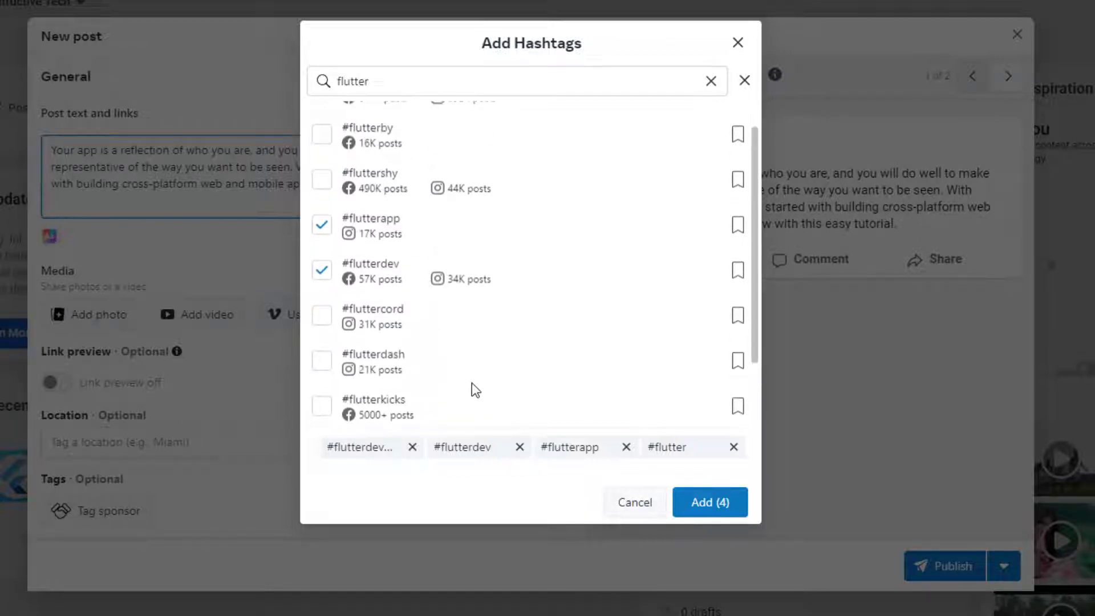
left_click(726, 501)
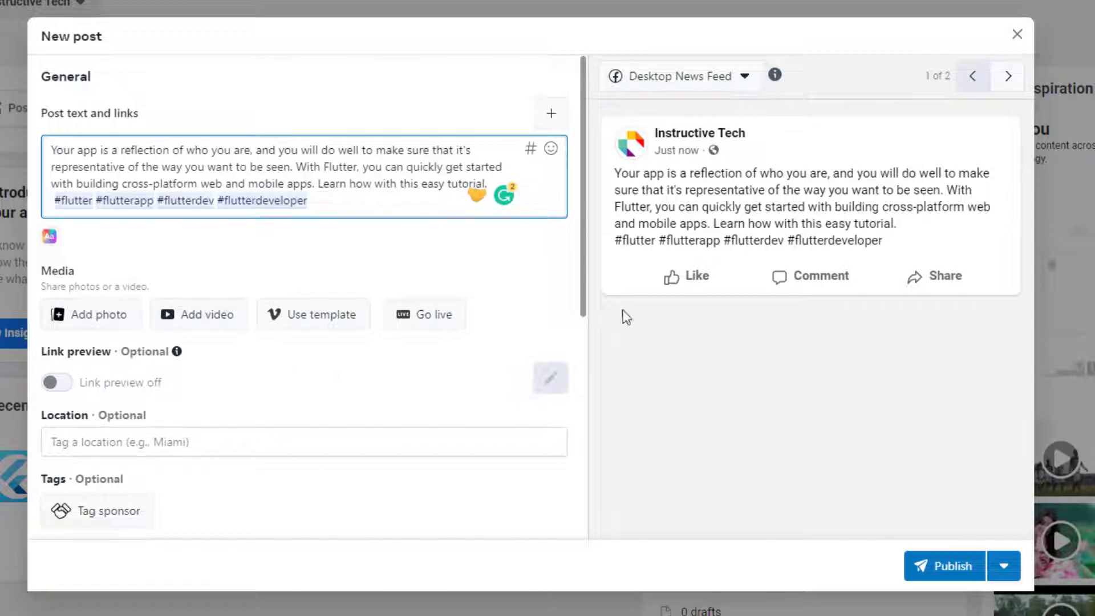
- Attach the 'what is Flutter' photo and insert a blank line before the hashtags
left_click(111, 317)
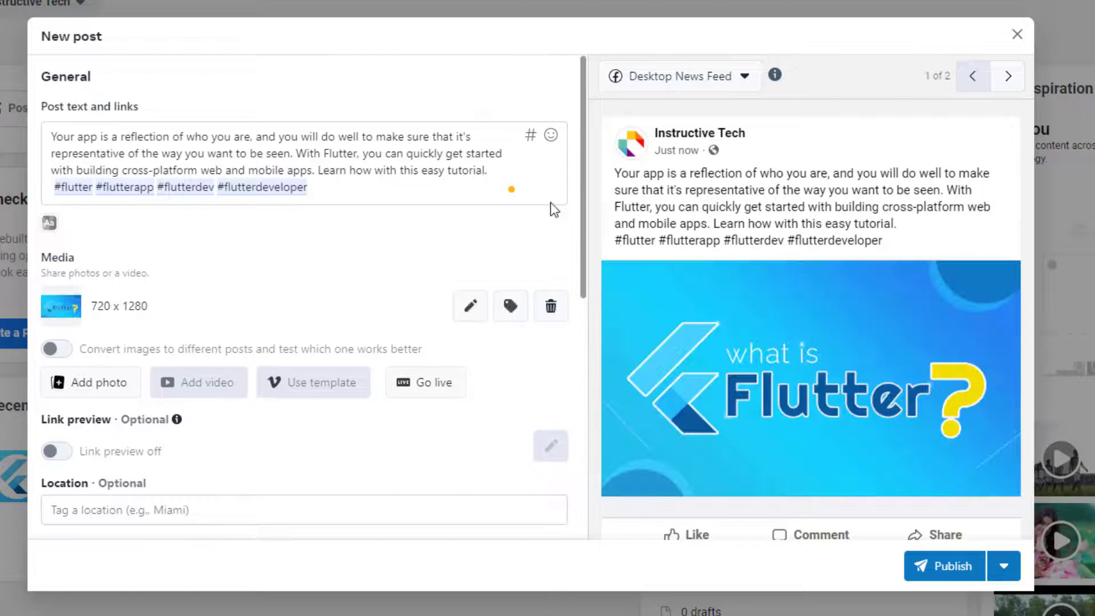
left_click(495, 170)
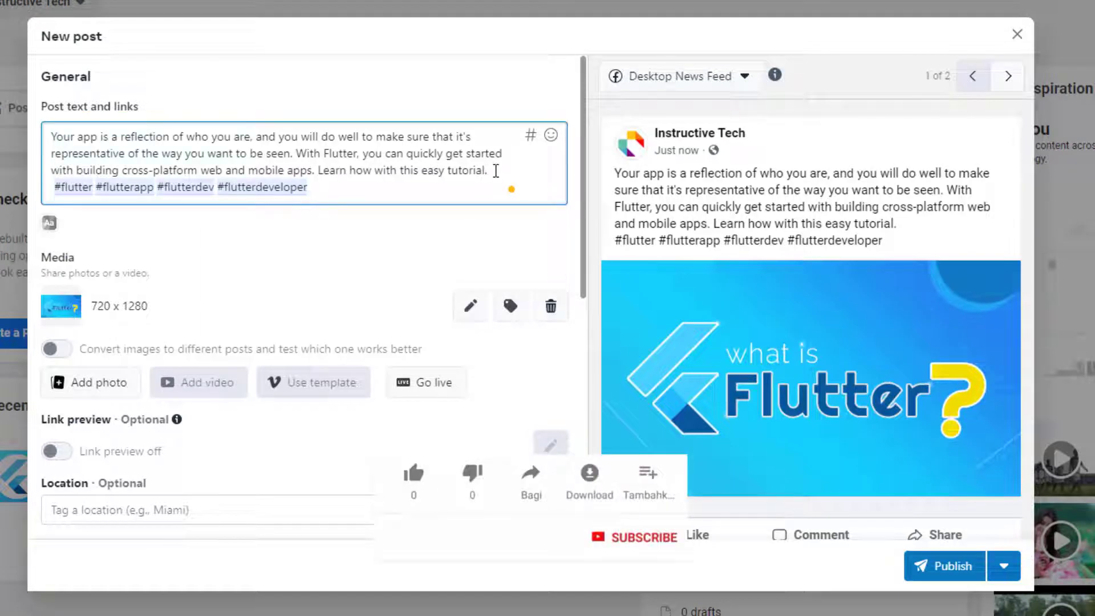
key("Return")
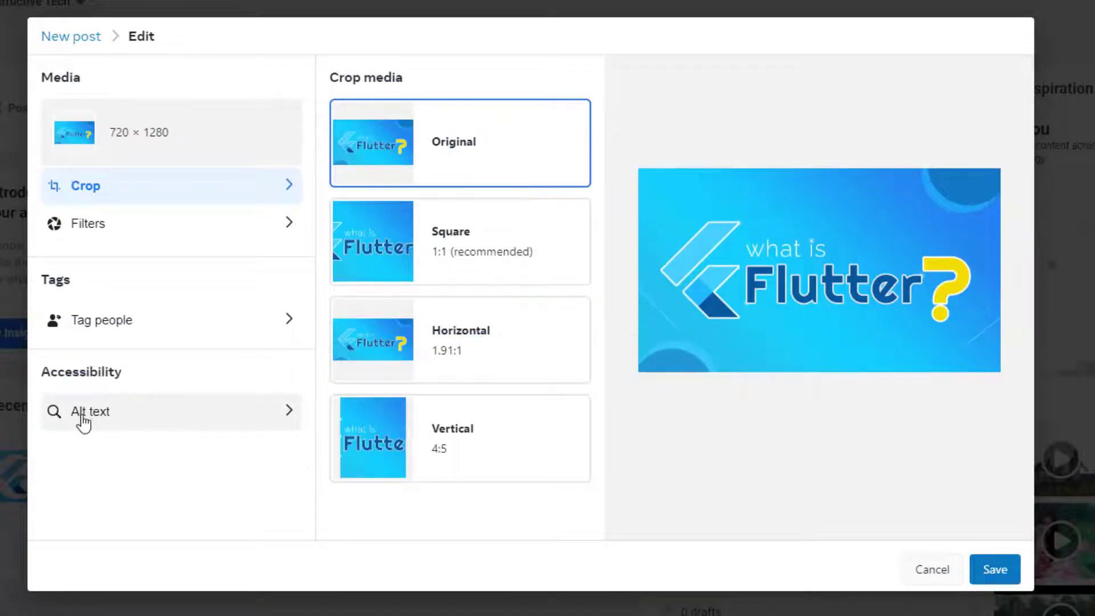
- Enter 'what is flutter' as the image's Accessibility alt text
left_click(111, 421)
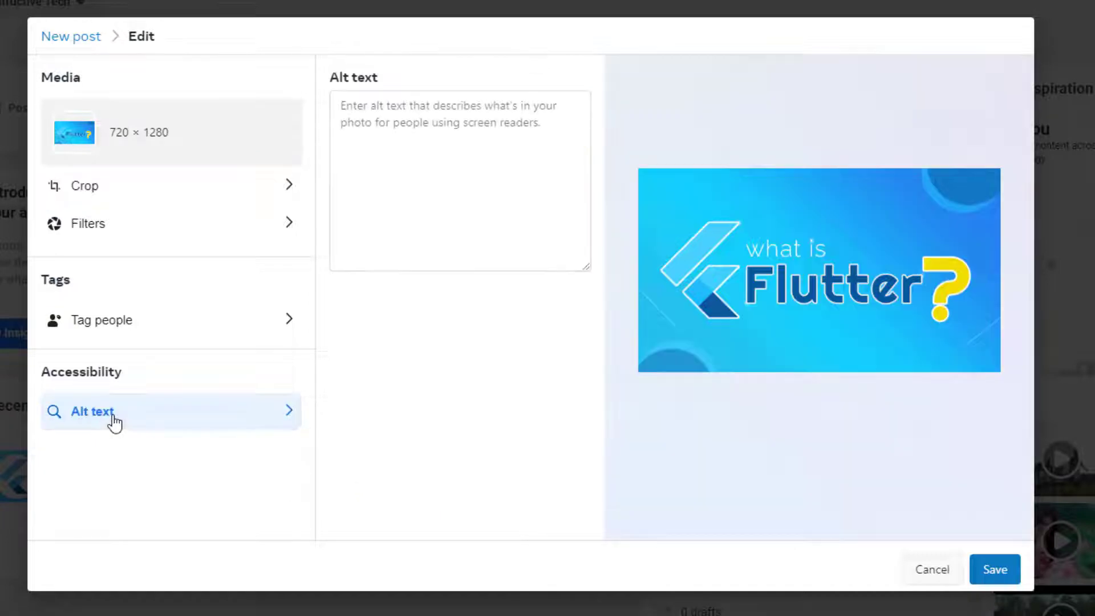
left_click(396, 115)
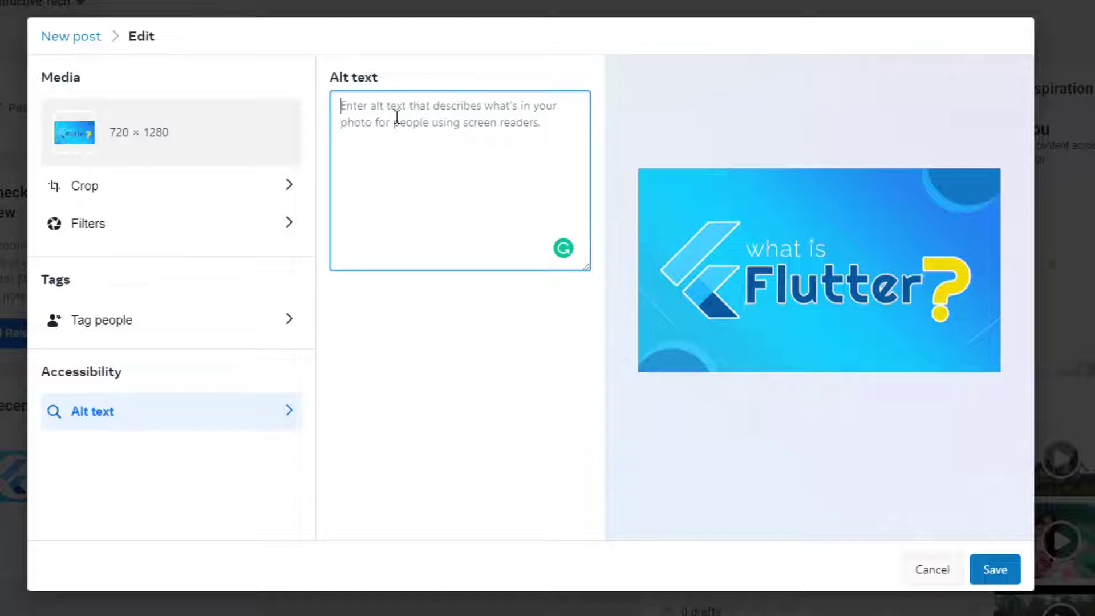
type("what ")
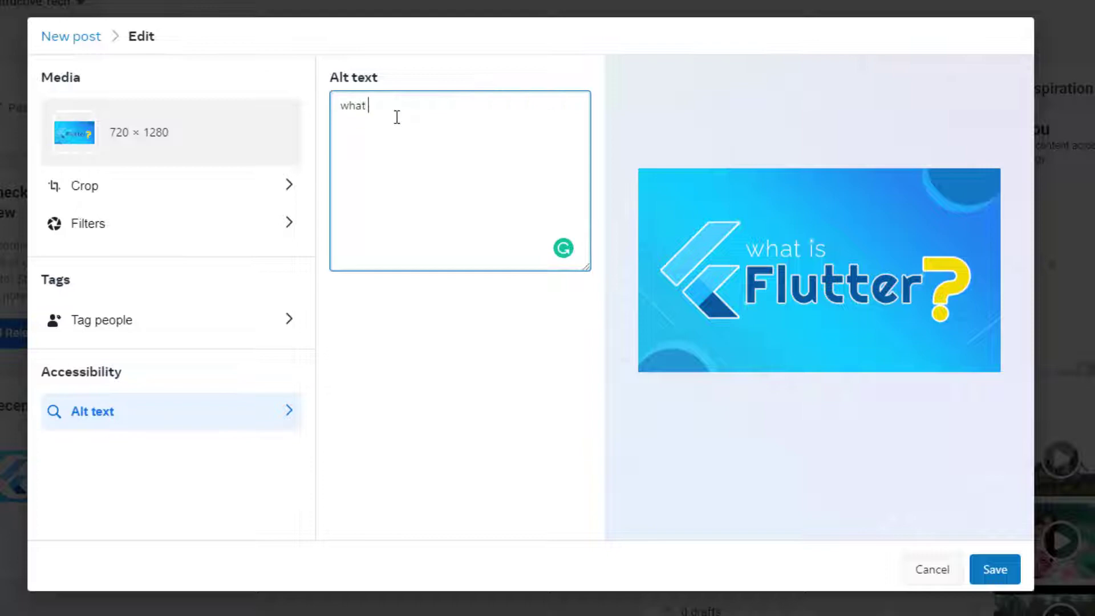
type("is flut")
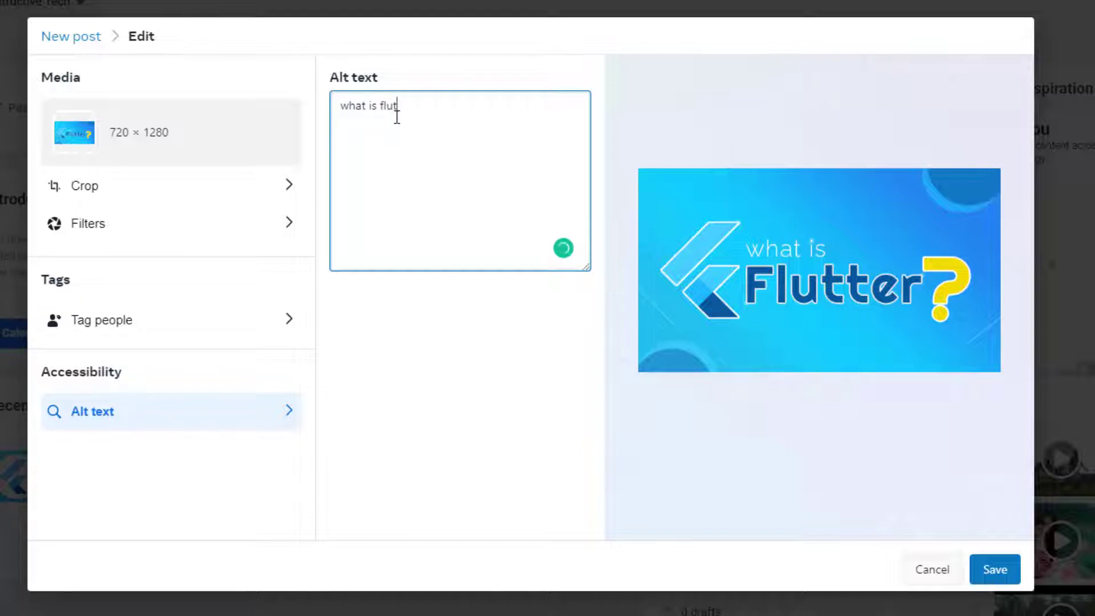
type("ter")
key("ctrl+a")
left_click(494, 151)
- Save the 'what is flutter' alt text and go back to the post composer
left_click(993, 575)
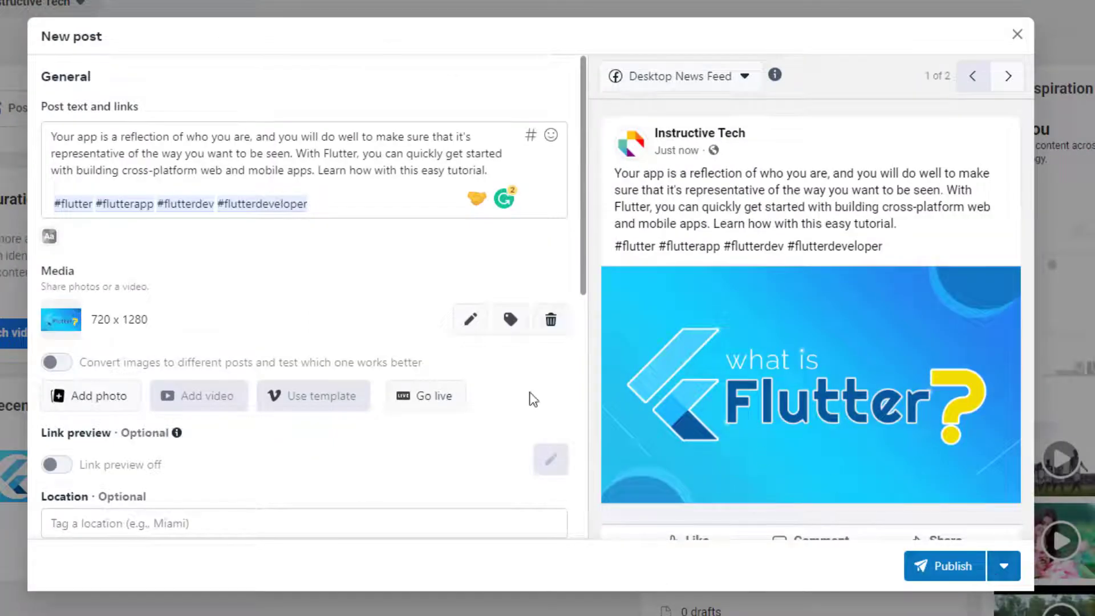
scroll(533, 411, "down", 3)
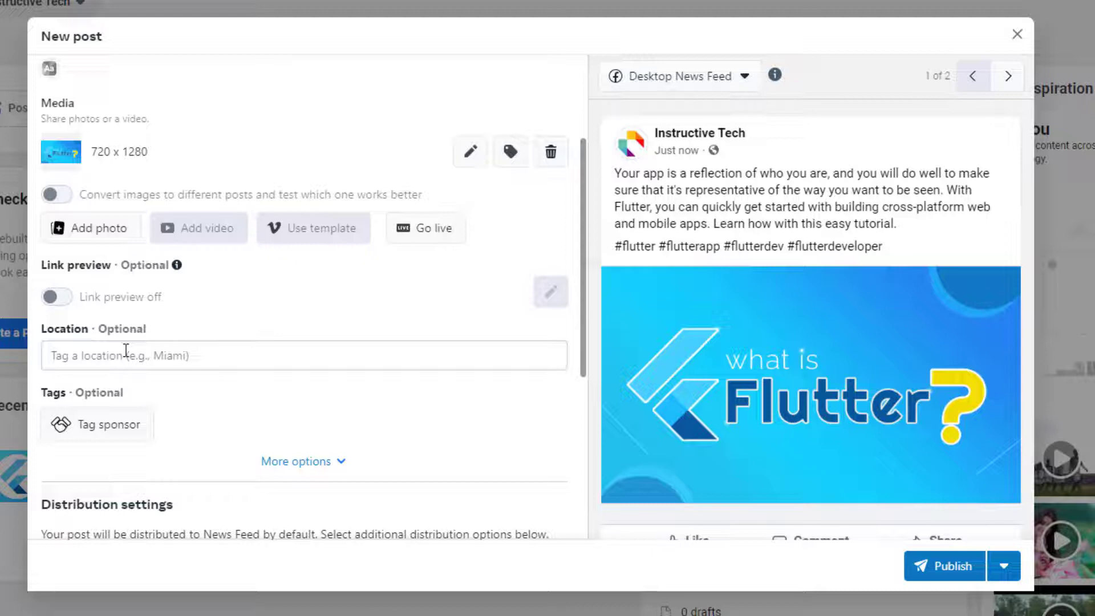
scroll(276, 440, "down", 2)
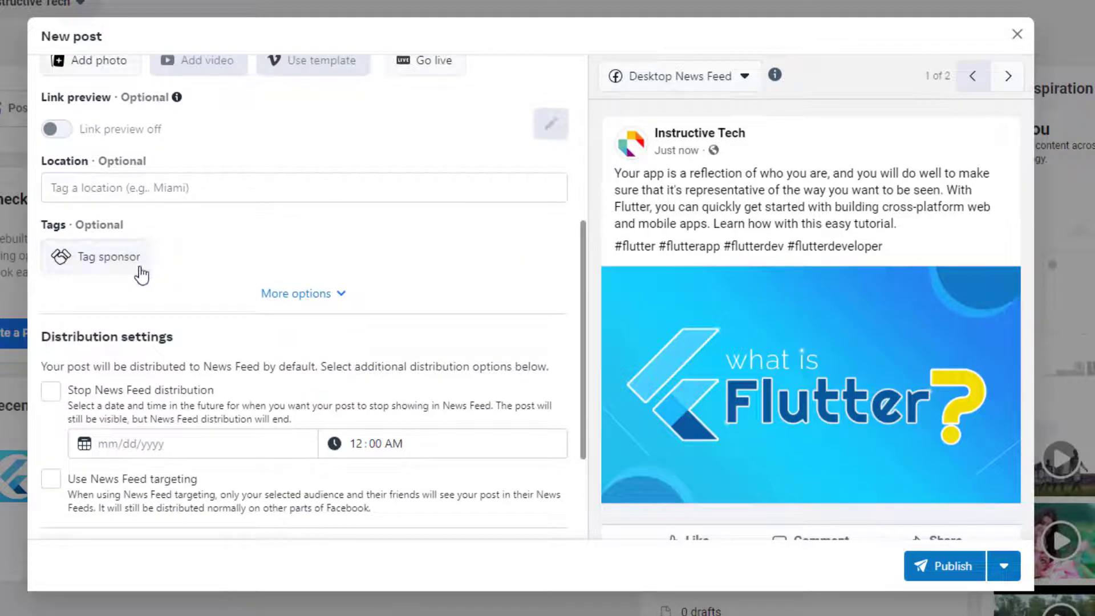
scroll(430, 341, "down", 2)
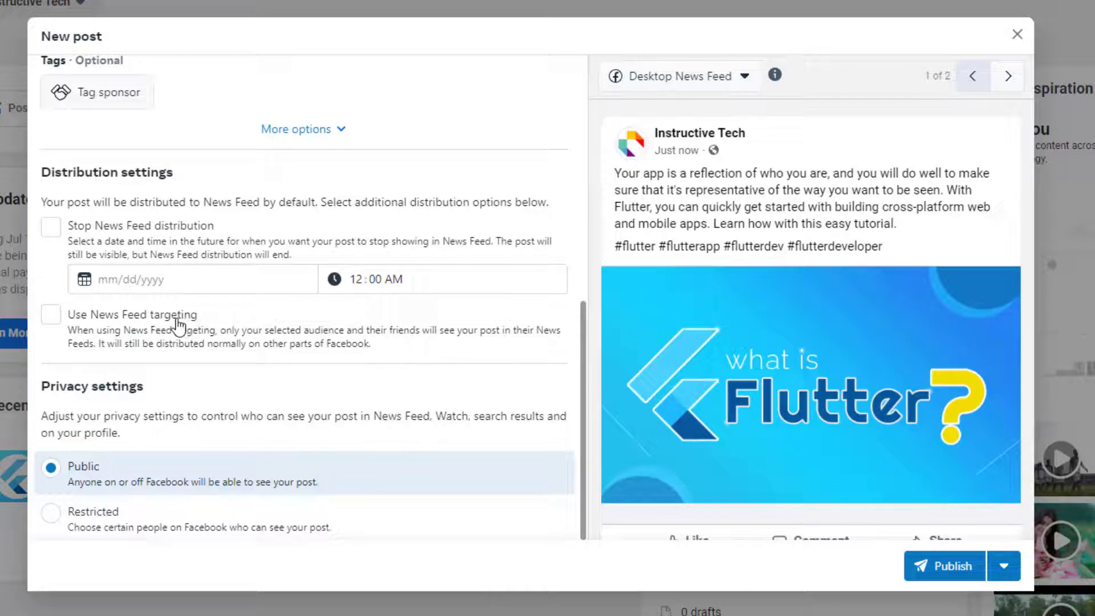
- Enable News Feed targeting with minimum age 18, maximum age 50 and Gender: All
left_click(51, 316)
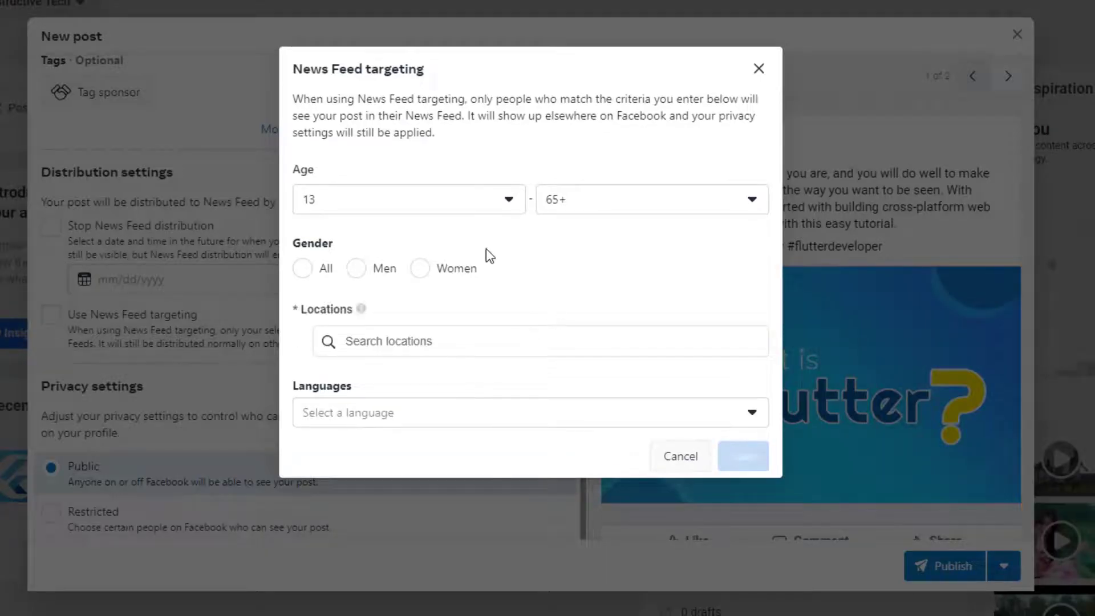
left_click(451, 214)
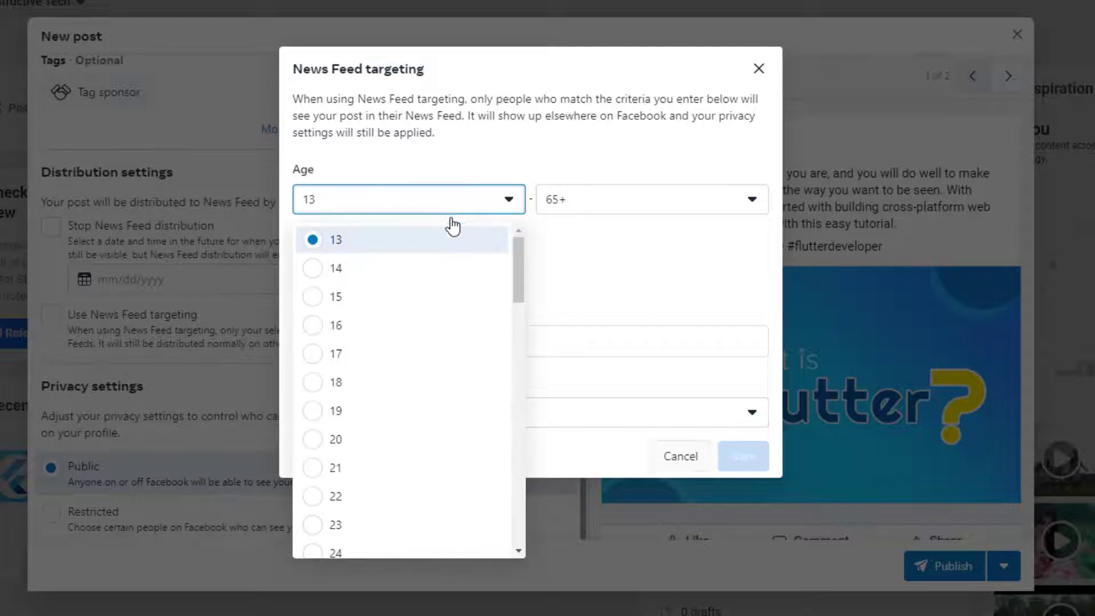
left_click(422, 383)
left_click(609, 206)
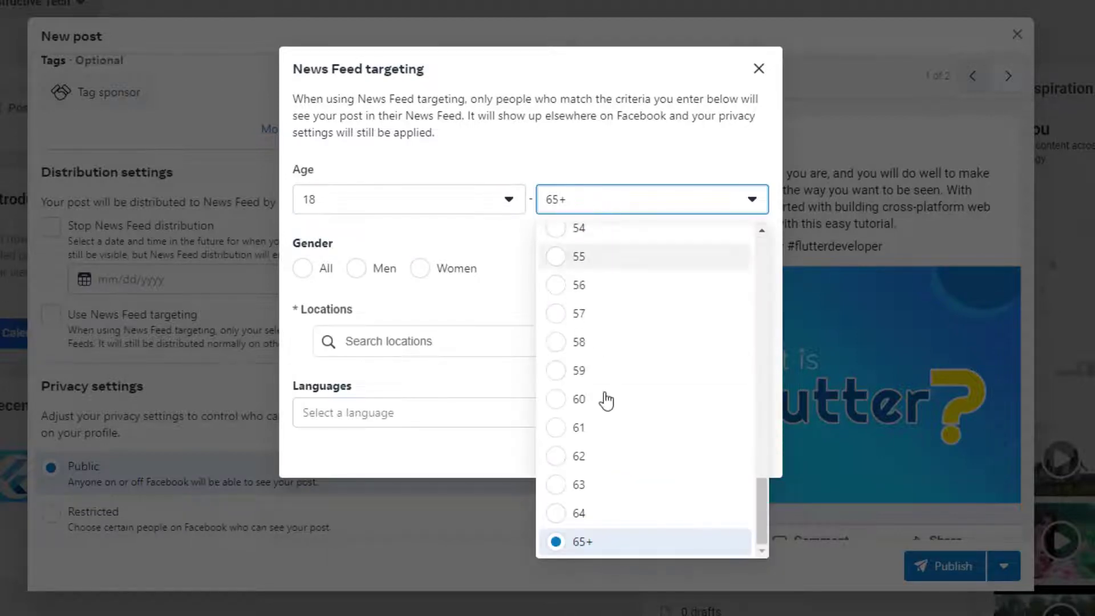
scroll(626, 420, "up", 2)
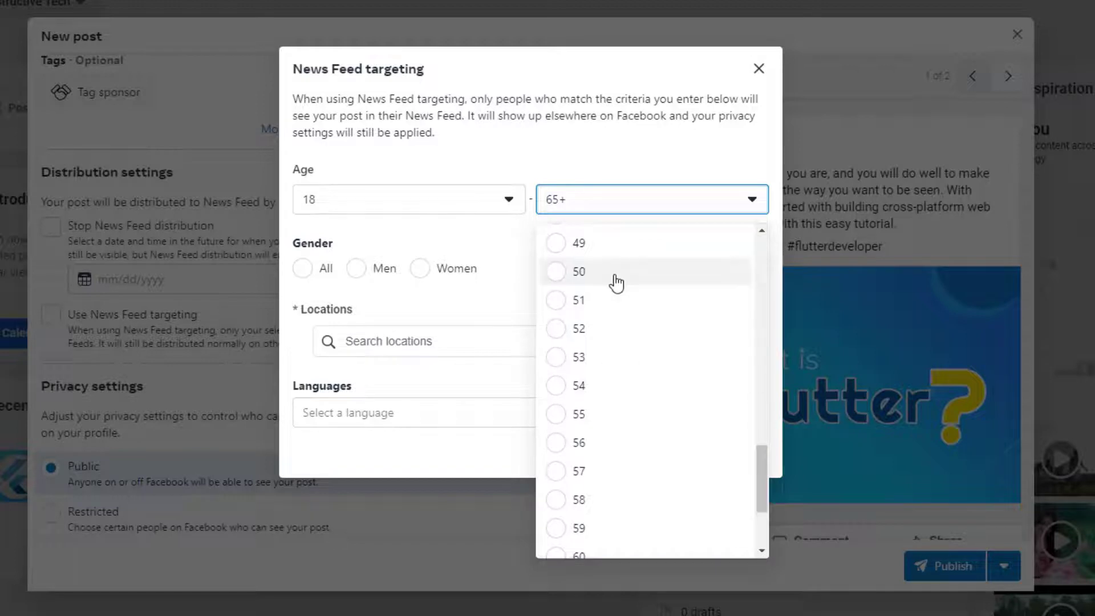
left_click(617, 283)
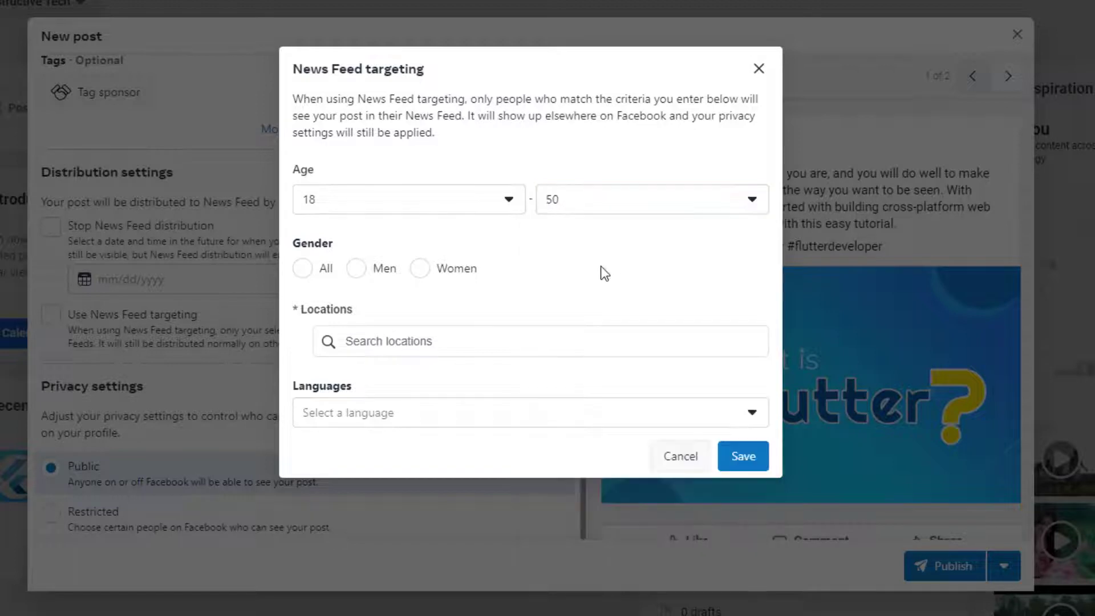
left_click(303, 269)
- Add United Kingdom and United States as the targeting locations
mouse_move(361, 309)
left_click(451, 345)
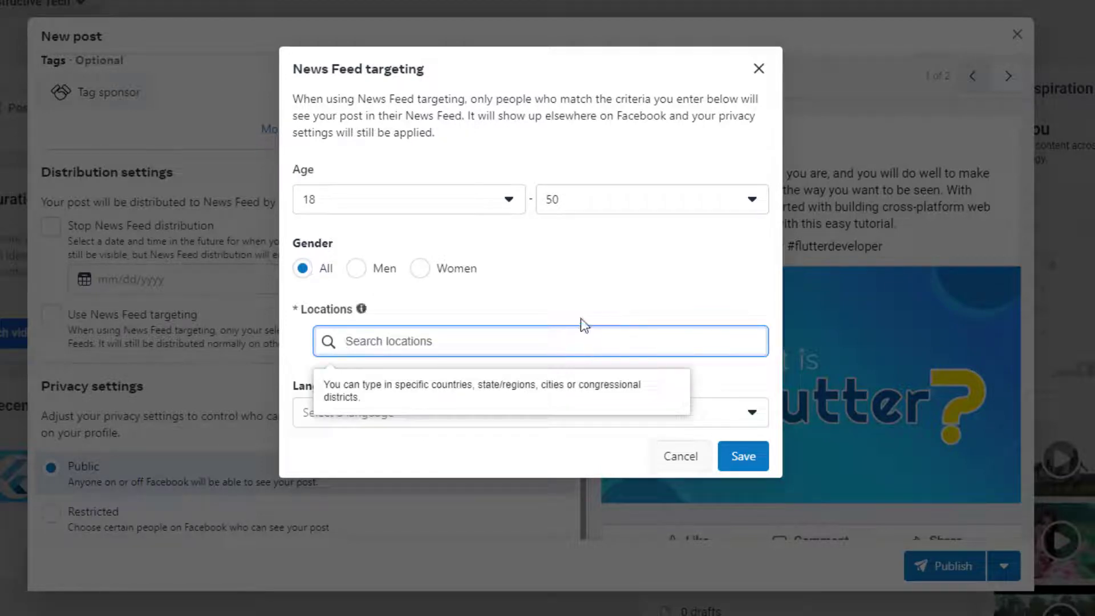
type("uni")
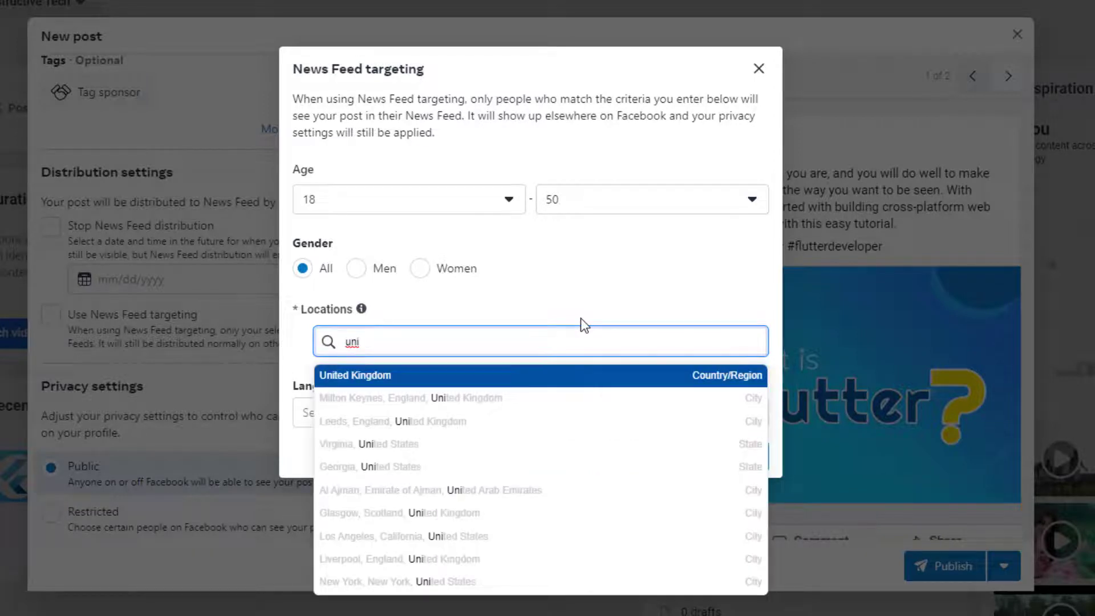
key("Return")
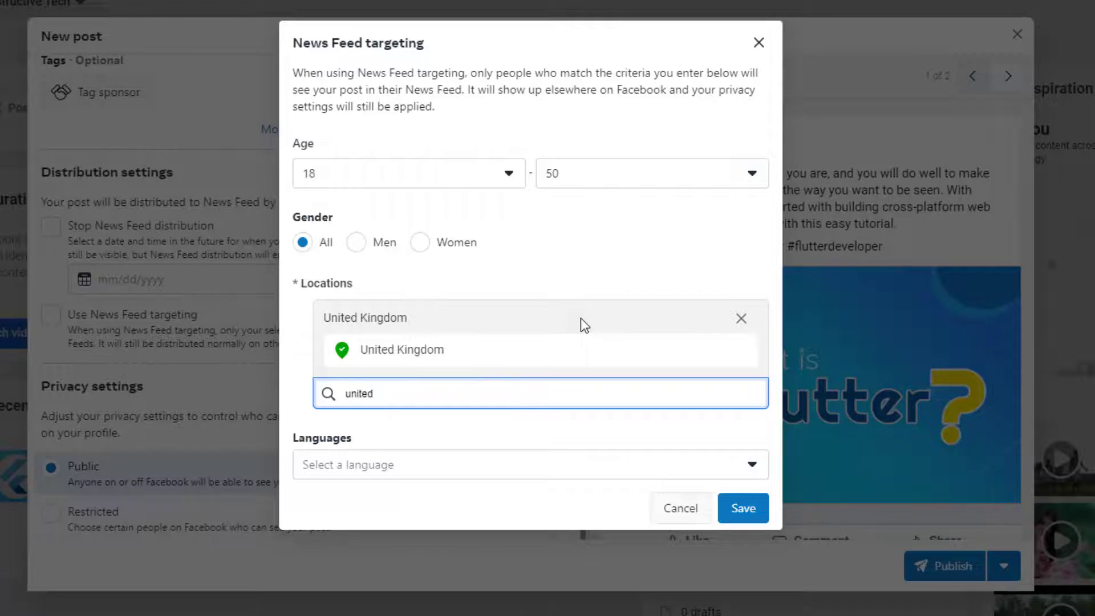
type(" states")
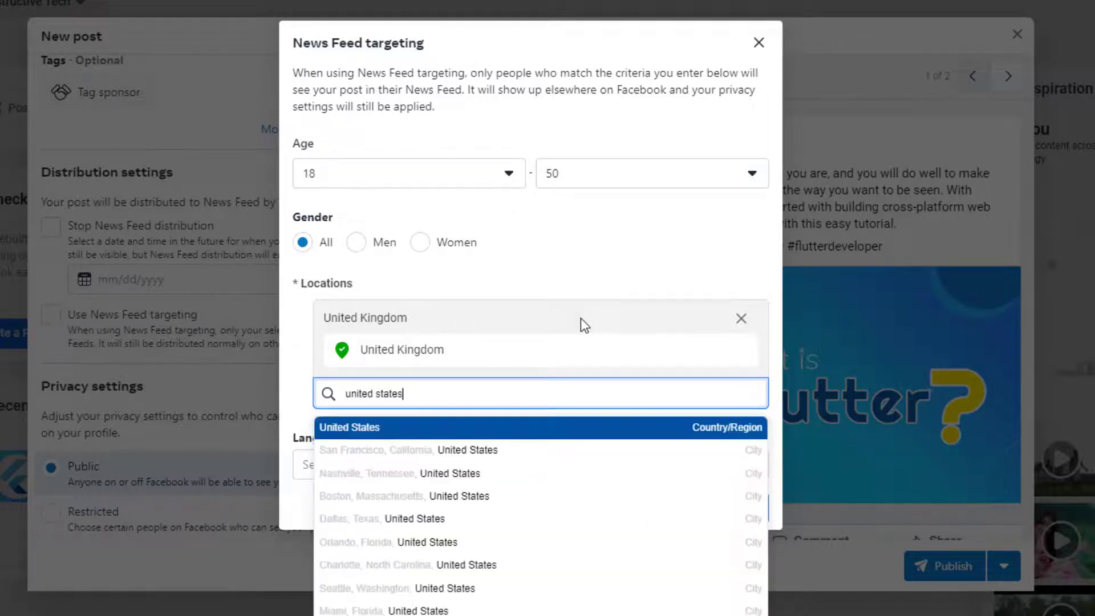
left_click(678, 427)
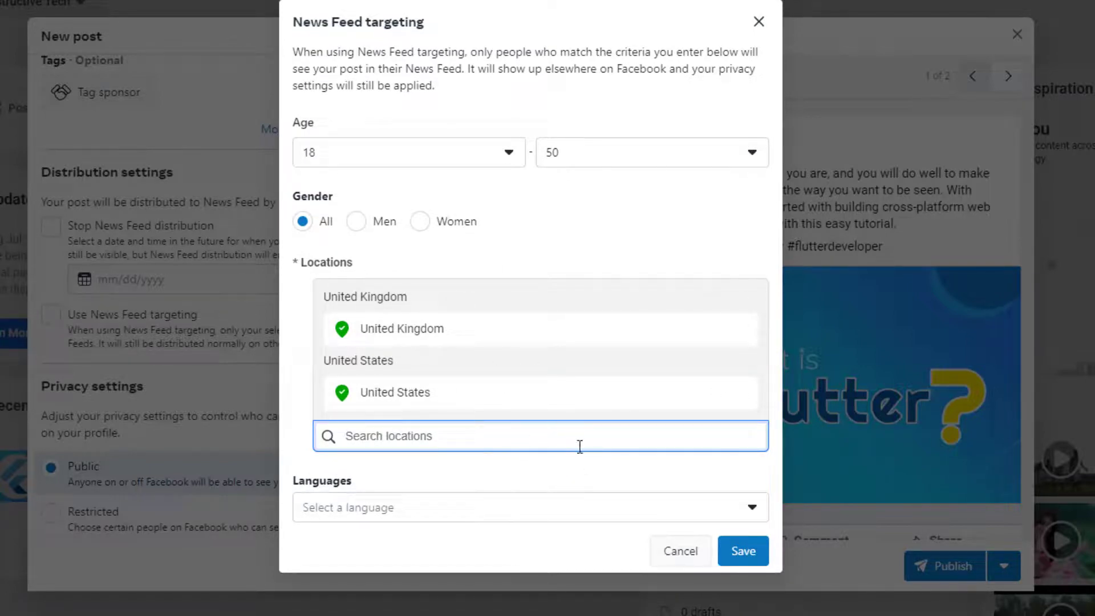
- Tick English (All), English (UK) and English (US) under Languages, then save the targeting
left_click(401, 513)
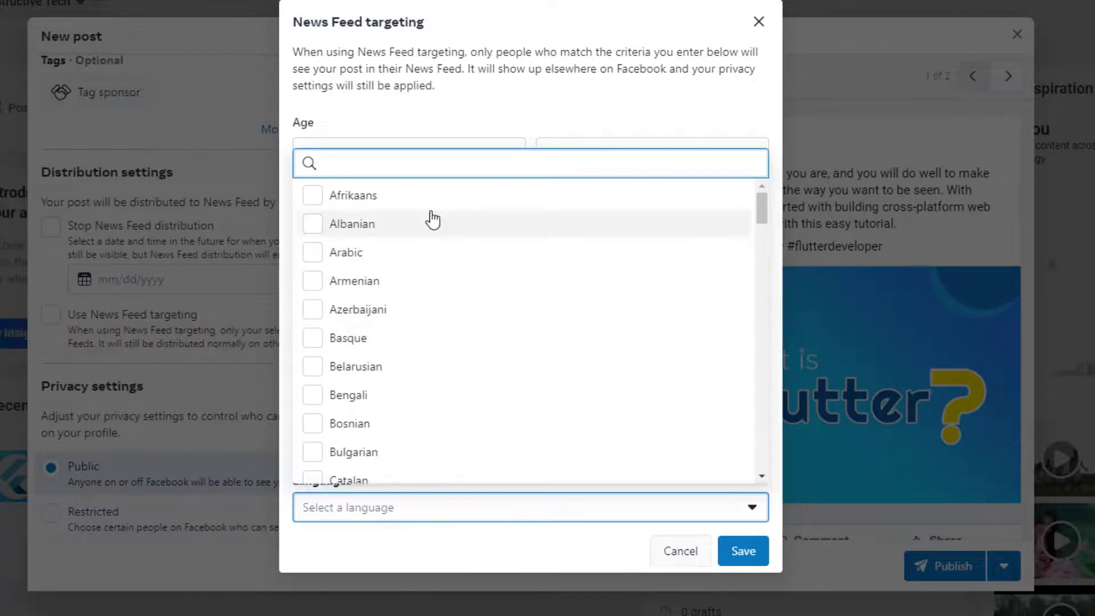
type("En")
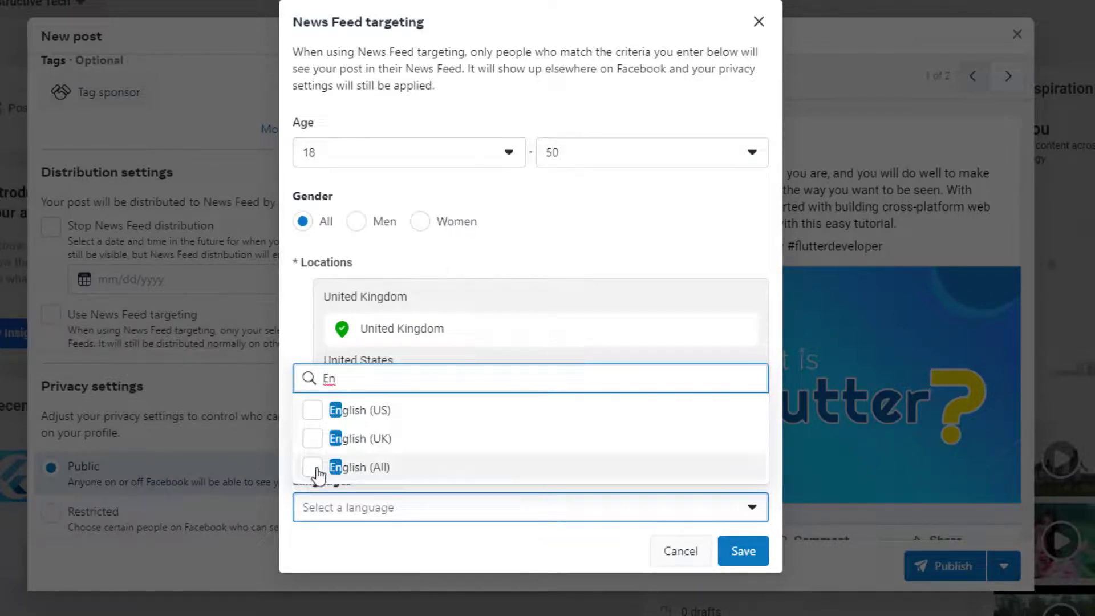
left_click(313, 467)
left_click(313, 438)
left_click(313, 410)
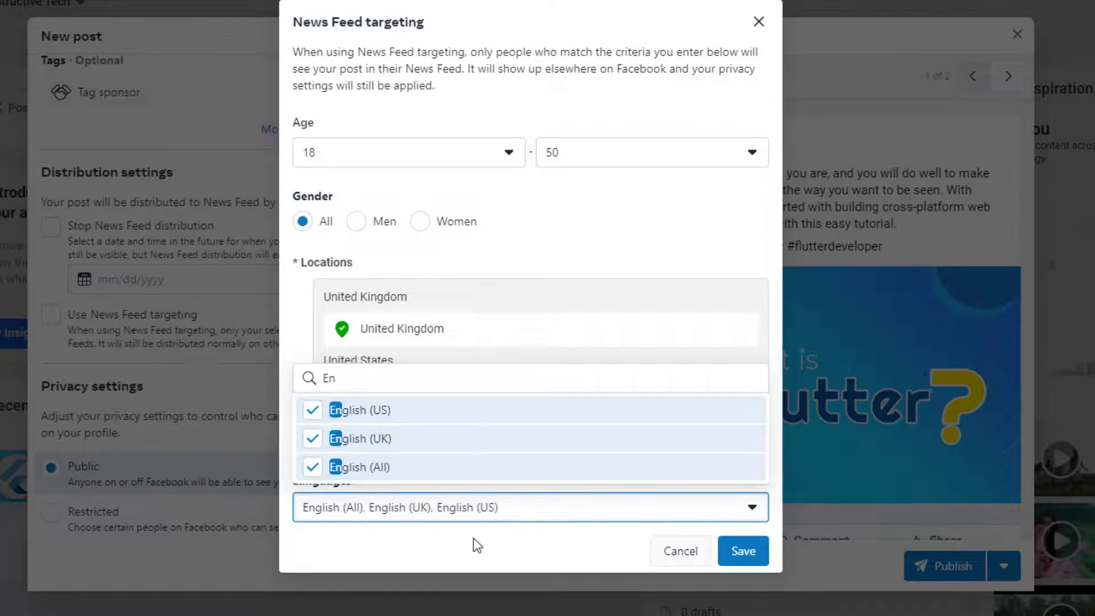
left_click(488, 546)
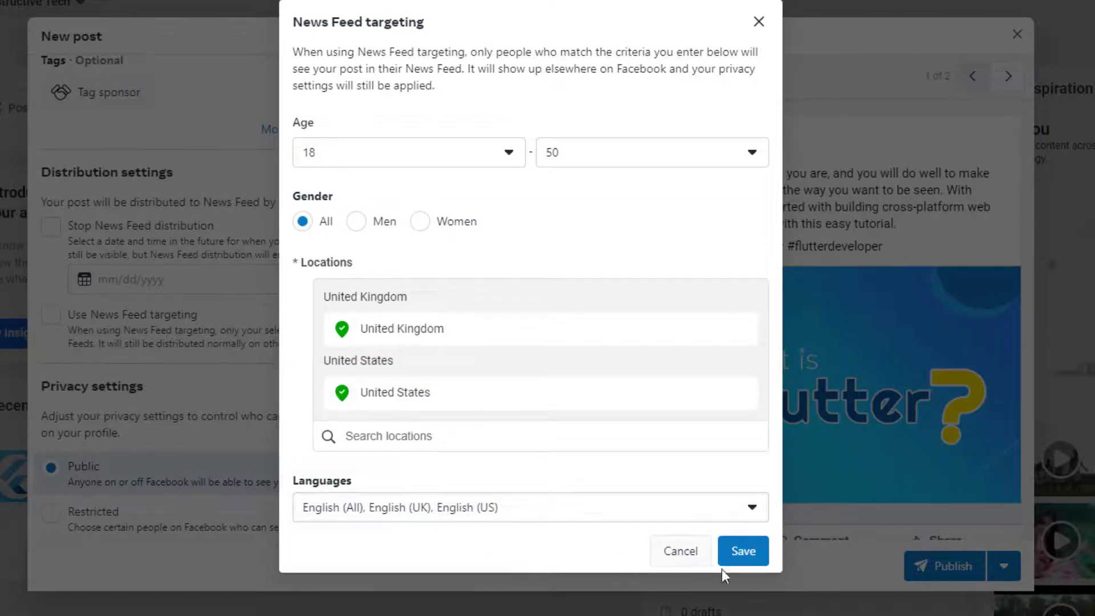
left_click(746, 561)
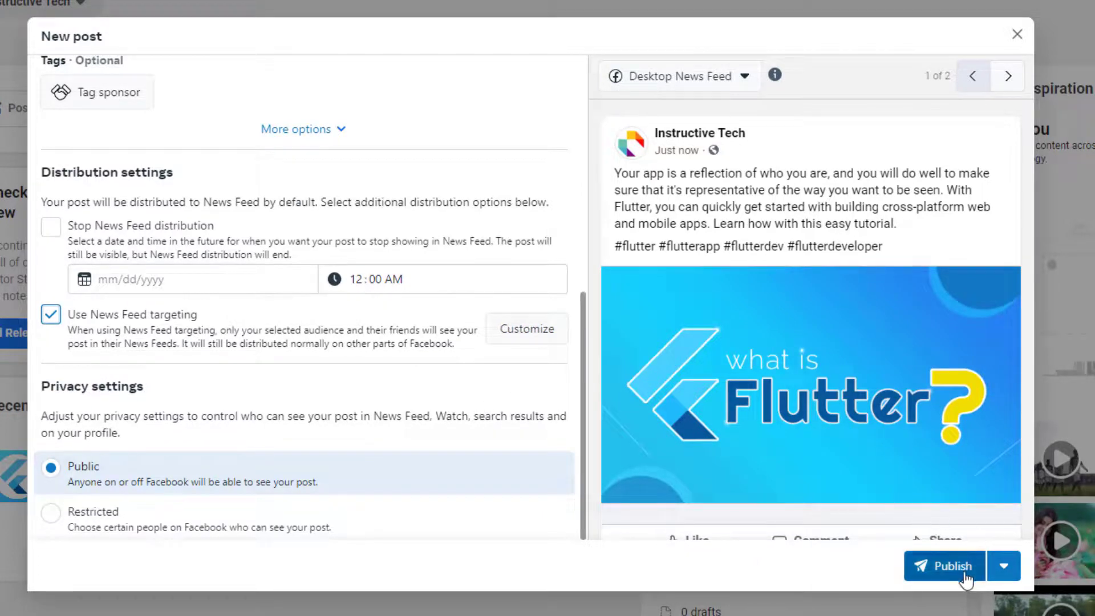
- Leave the distribution end date unset and publish the Flutter post
left_click(201, 277)
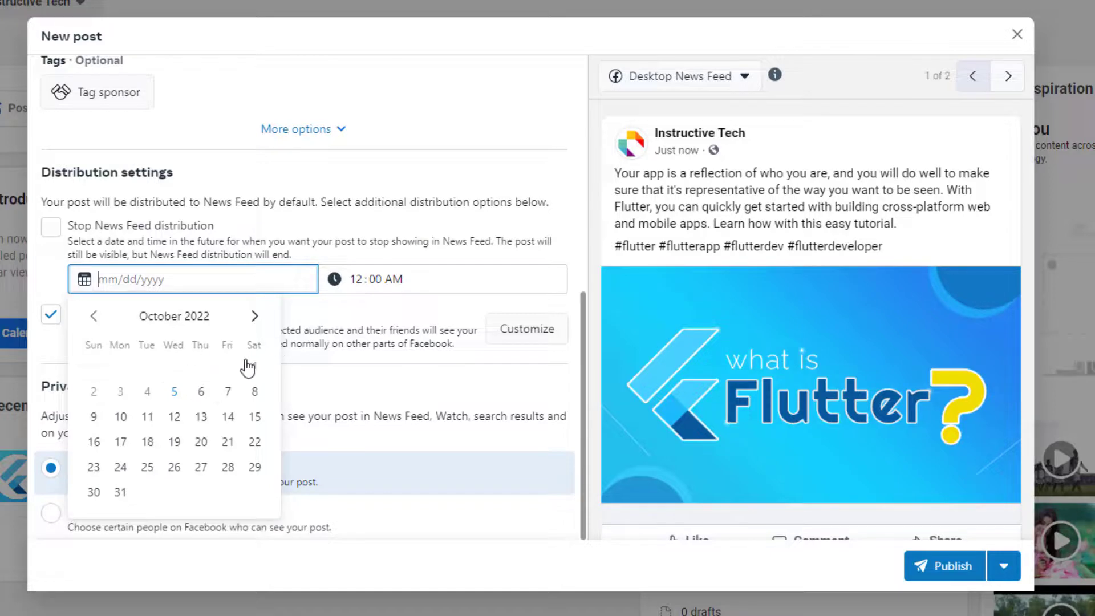
left_click(458, 194)
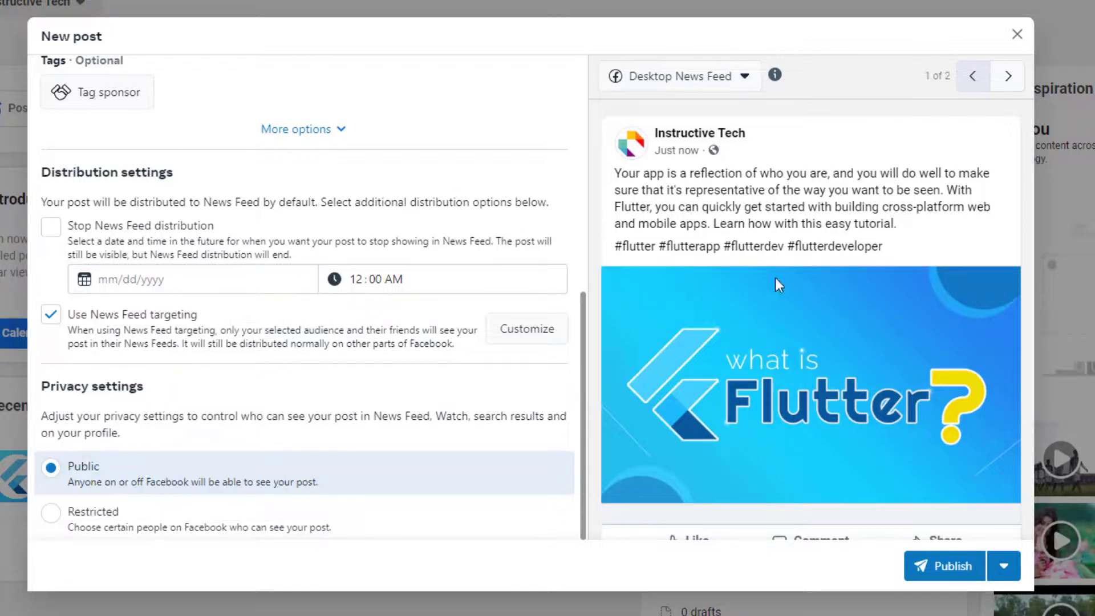
scroll(899, 477, "down", 2)
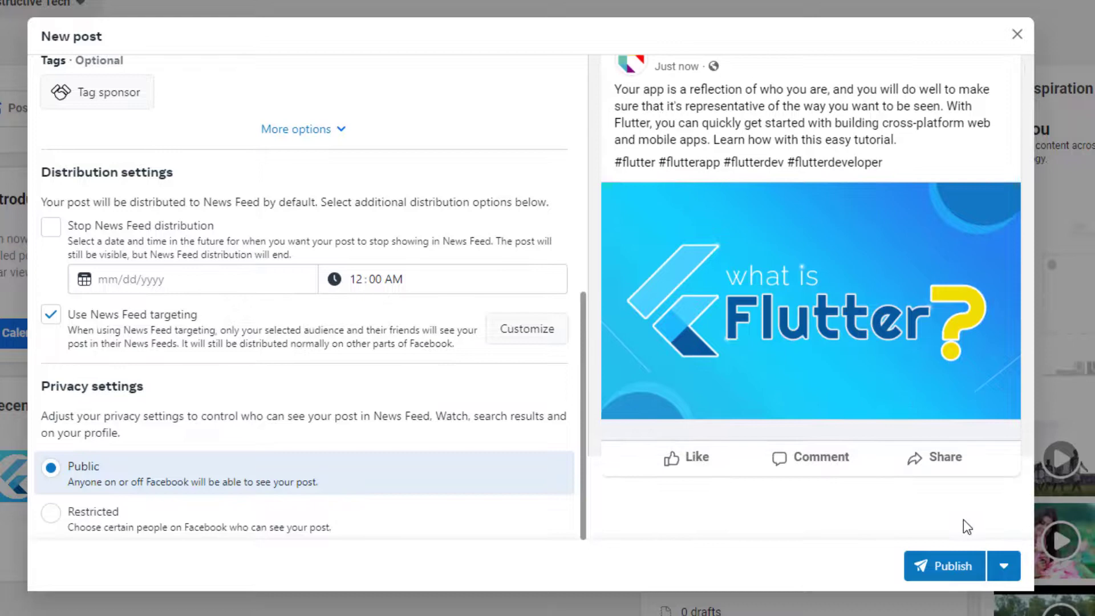
left_click(948, 569)
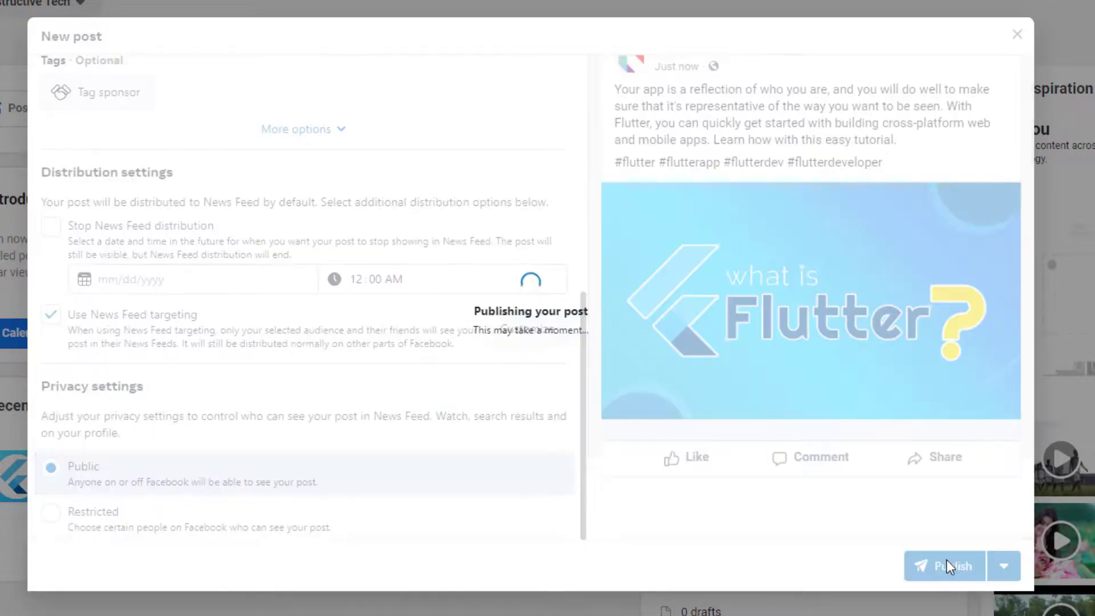